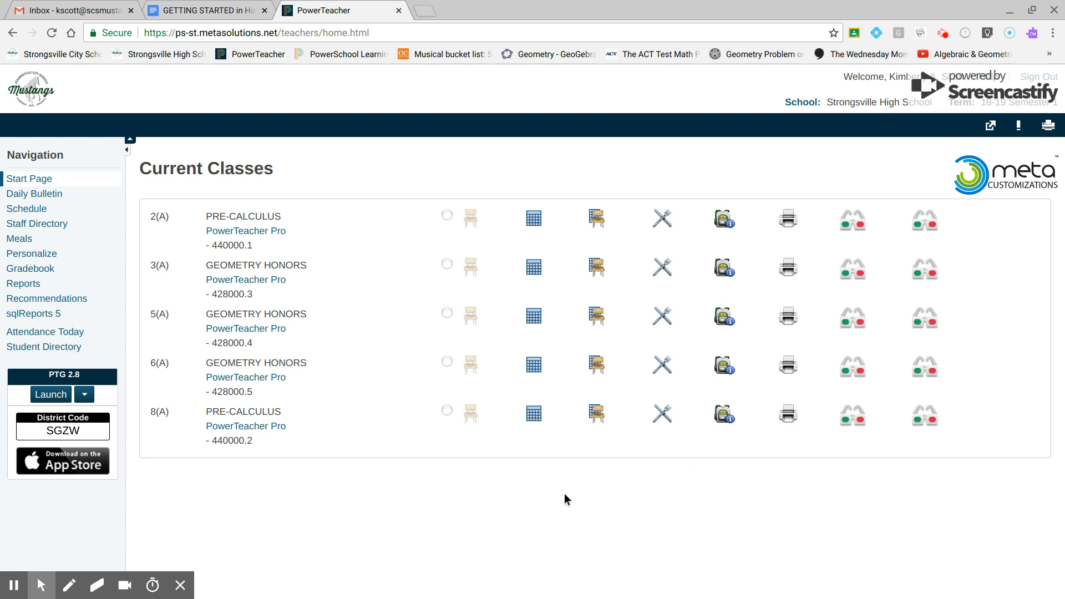
# Open the Honors Geometry class in PowerSchool Learning and go to its Assignments list under Activities.
pyautogui.click(333, 55)
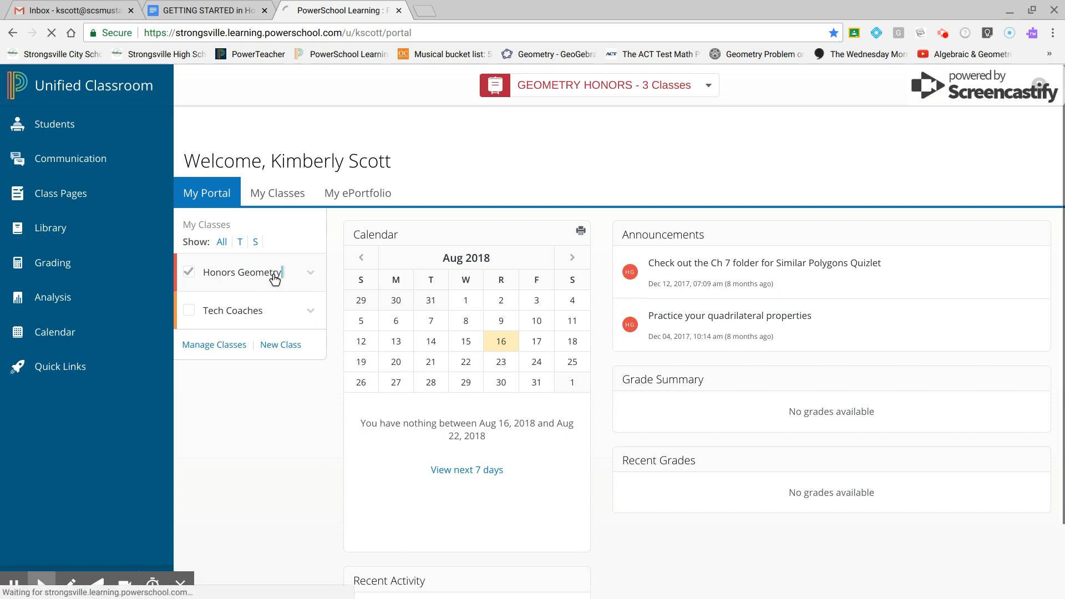
pyautogui.click(266, 278)
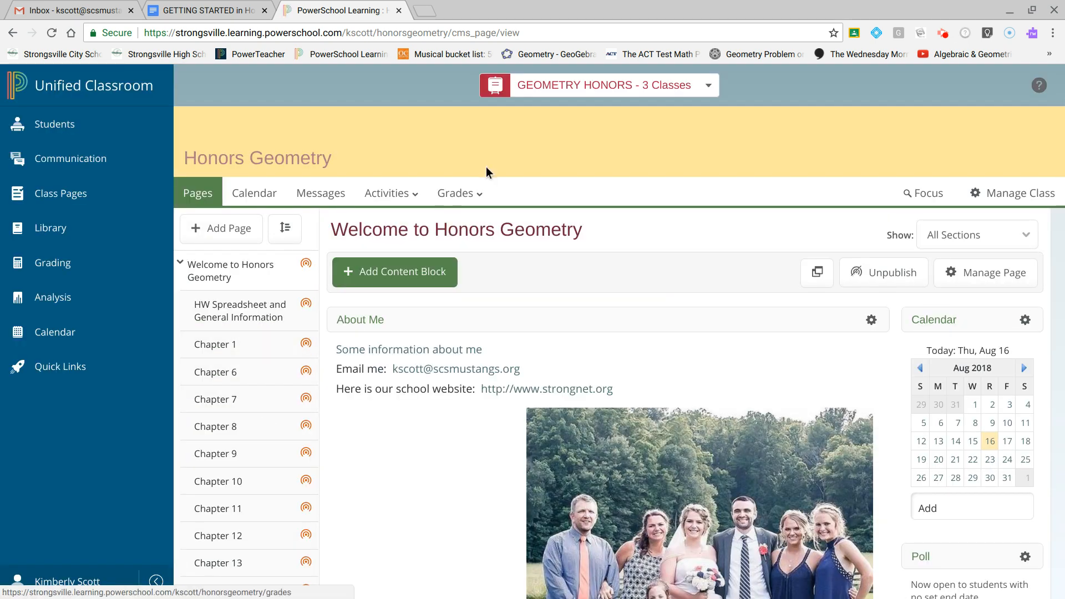
pyautogui.click(421, 198)
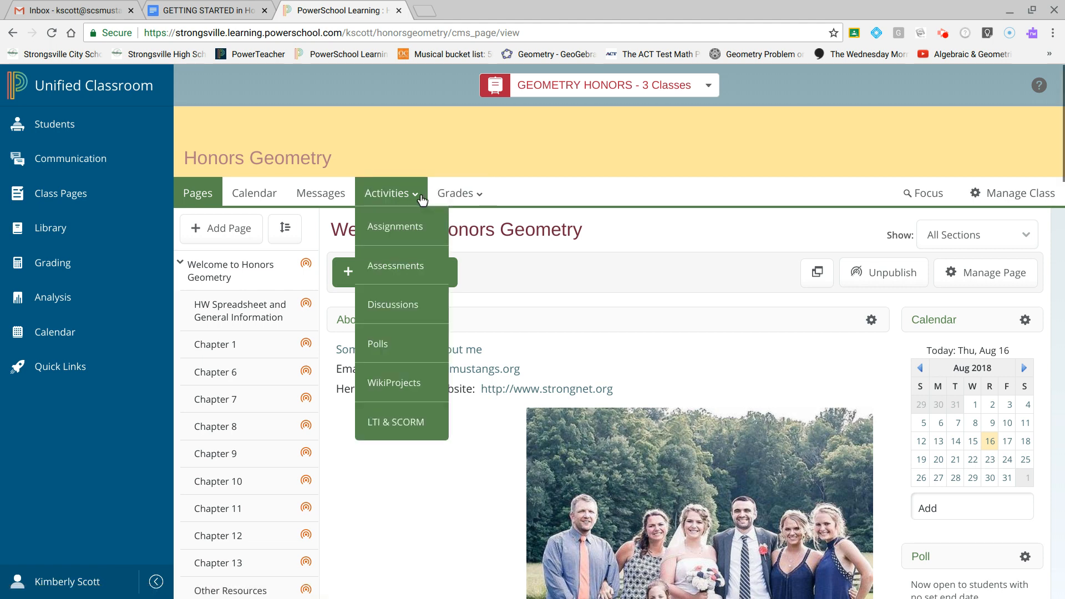
pyautogui.click(394, 237)
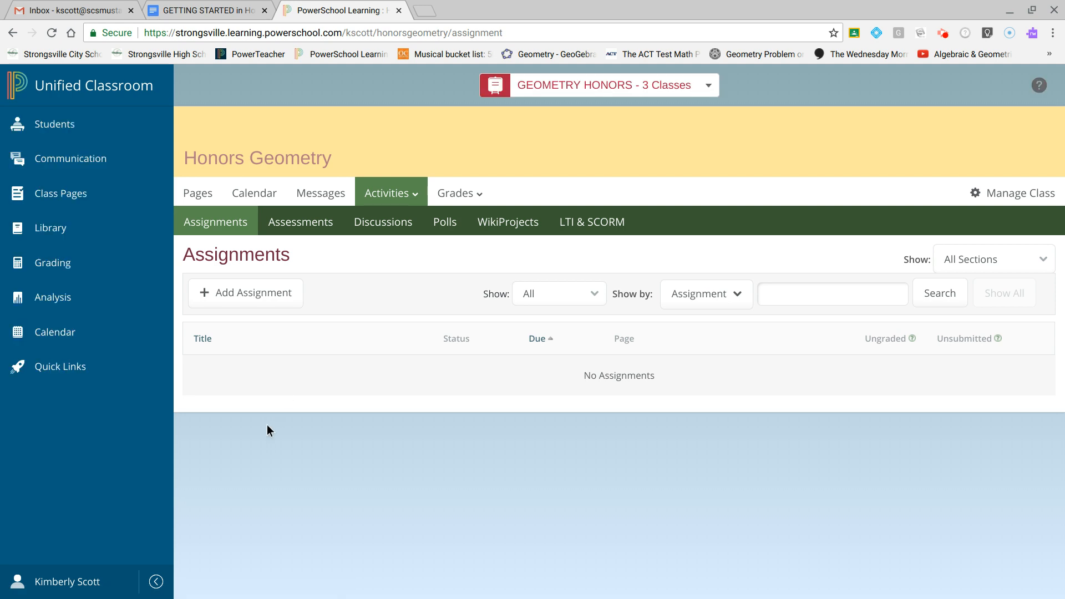
# Start a new assignment and title it "Getting Started Assignment #1".
pyautogui.click(276, 303)
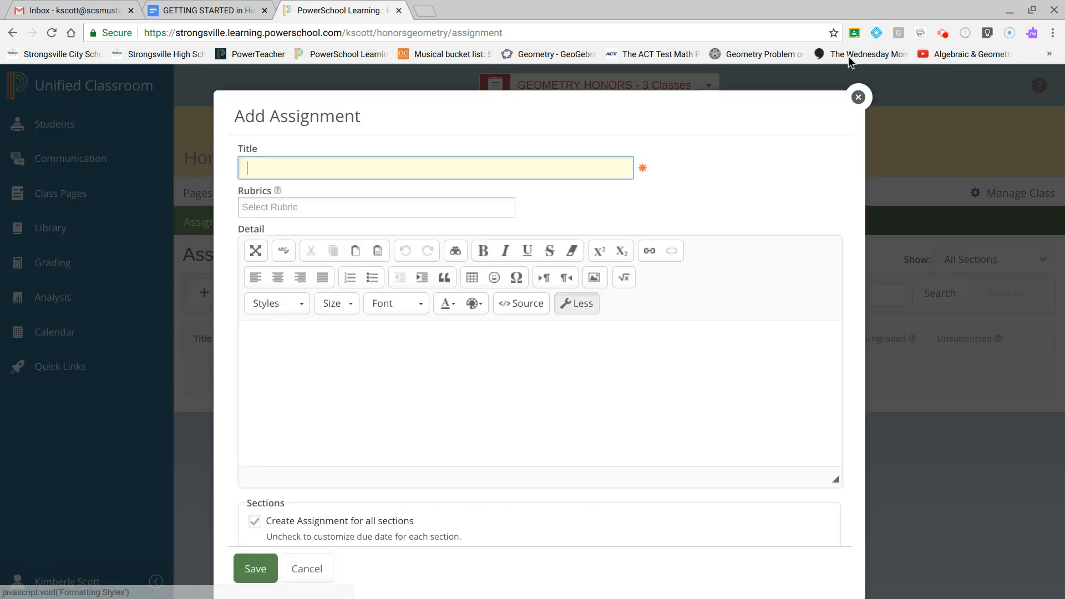
pyautogui.click(858, 97)
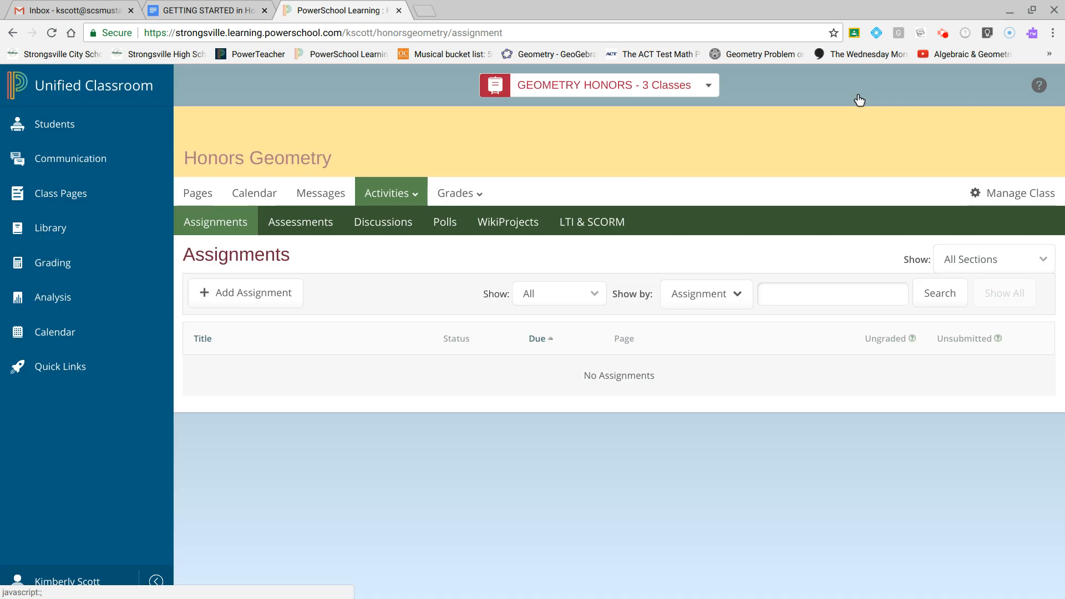
pyautogui.click(272, 302)
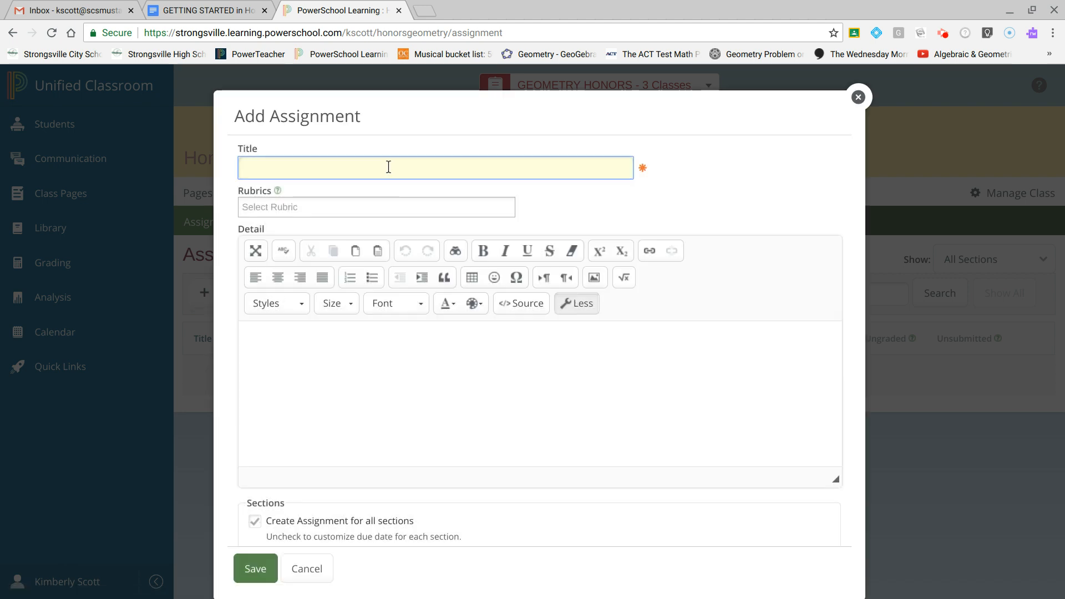
pyautogui.write('Getting Started ')
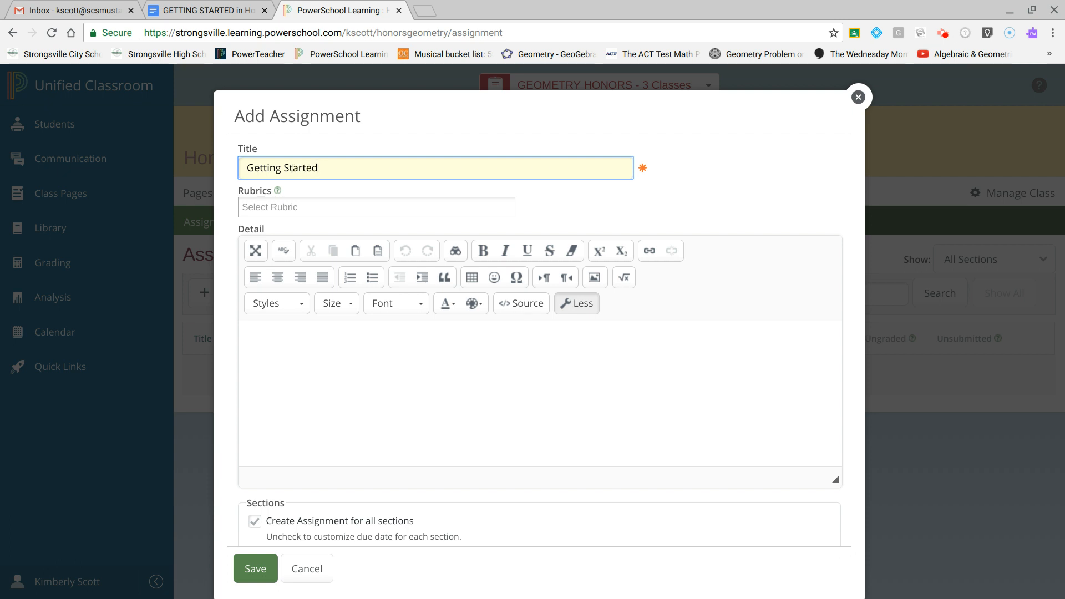
pyautogui.write('Assignment #1')
# Set the assignment's total points in the gradebook options to 5.
pyautogui.scroll(-2, 310, 433)
pyautogui.scroll(2, 310, 432)
pyautogui.scroll(-2, 309, 373)
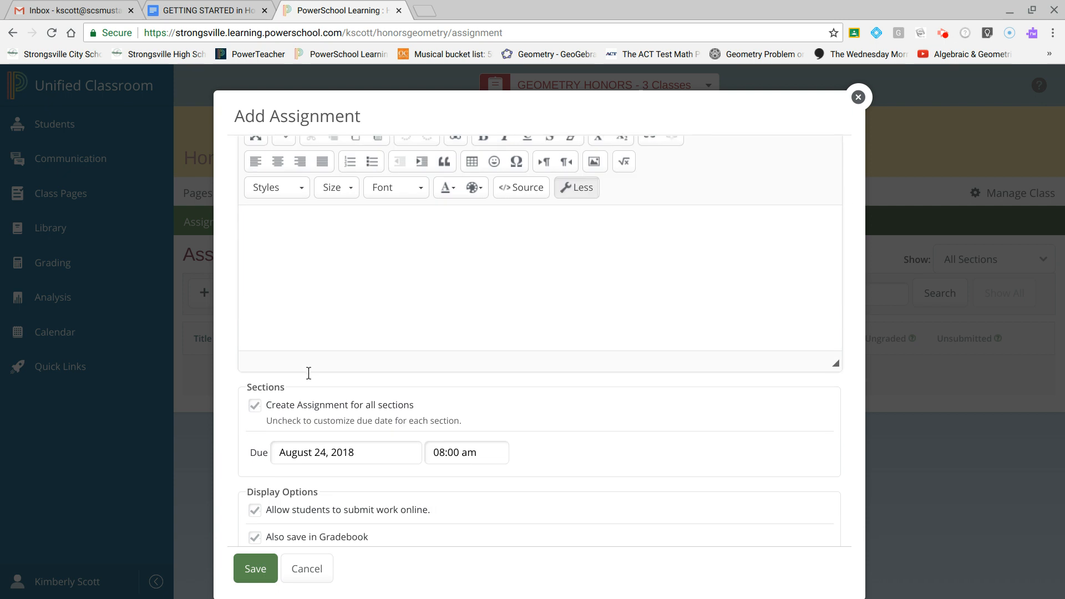
pyautogui.scroll(-3, 307, 377)
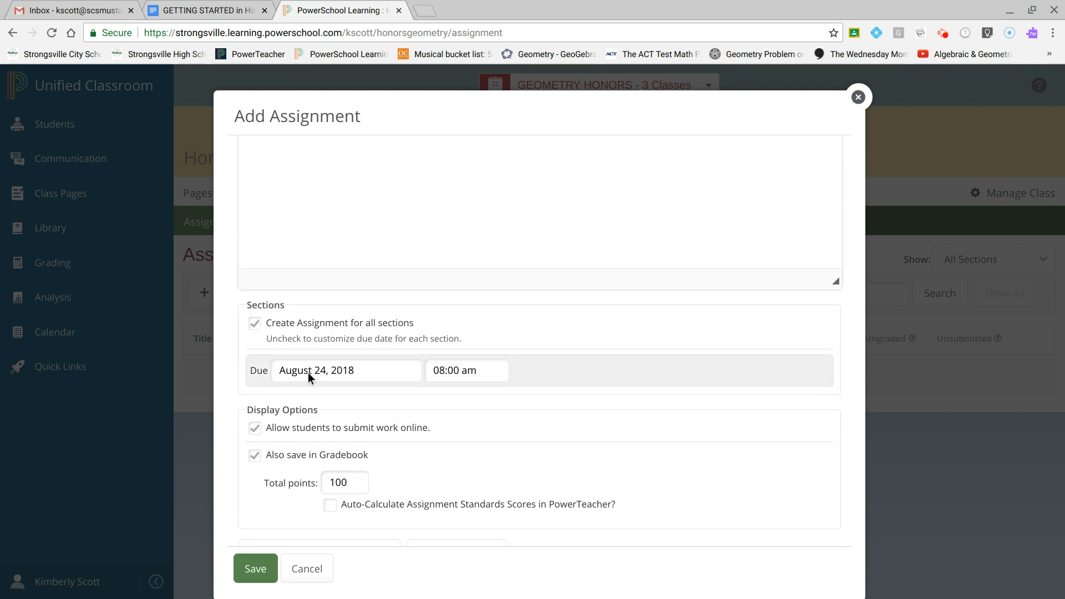
pyautogui.scroll(-1, 307, 371)
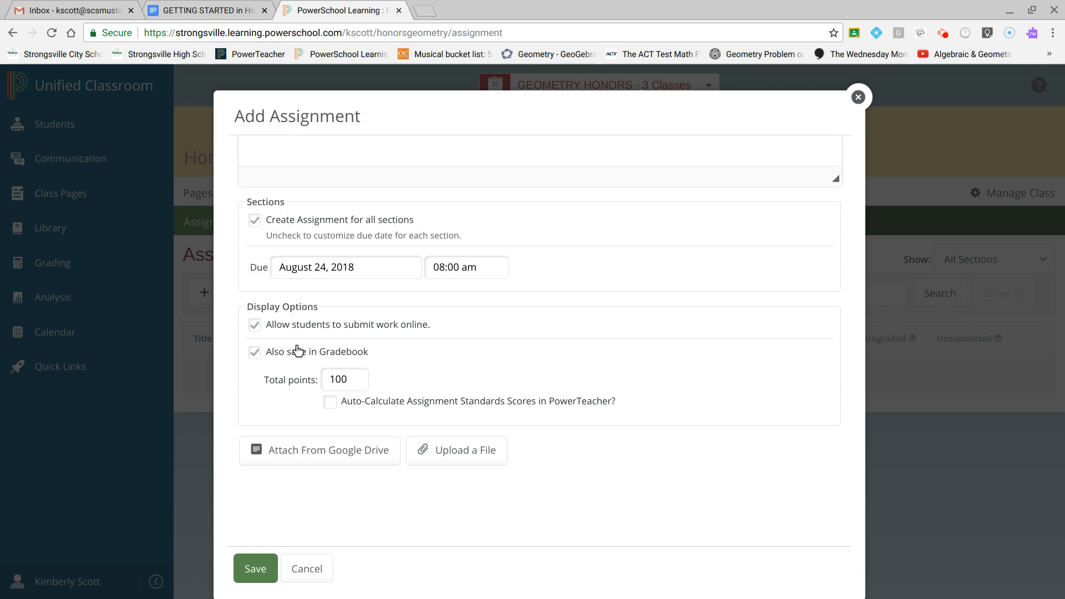
pyautogui.click(353, 383)
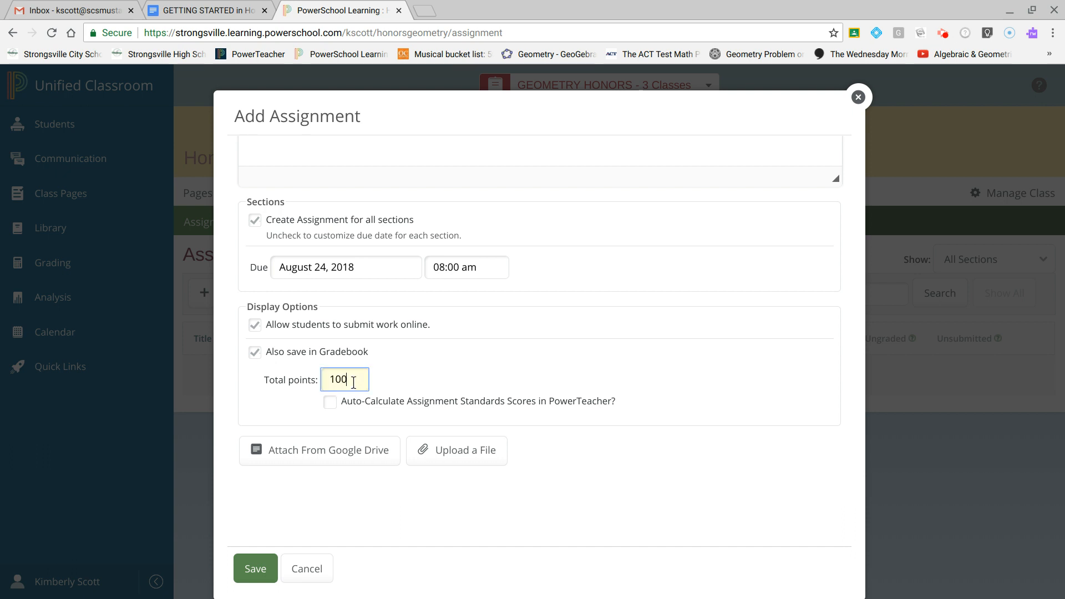
pyautogui.press('BackSpace')
pyautogui.press('BackSpace')
pyautogui.press('BackSpace')
pyautogui.write('5')
# Attach the Google Drive document "GETTING STARTED in Honors Geometry (Assignment #1)" to the assignment.
pyautogui.click(339, 461)
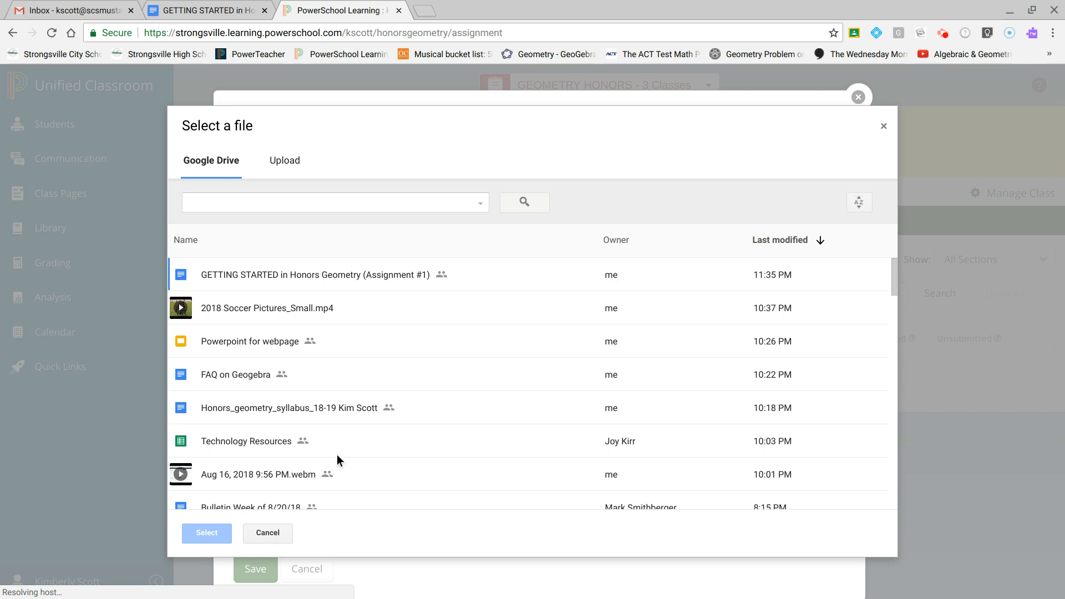
pyautogui.click(338, 274)
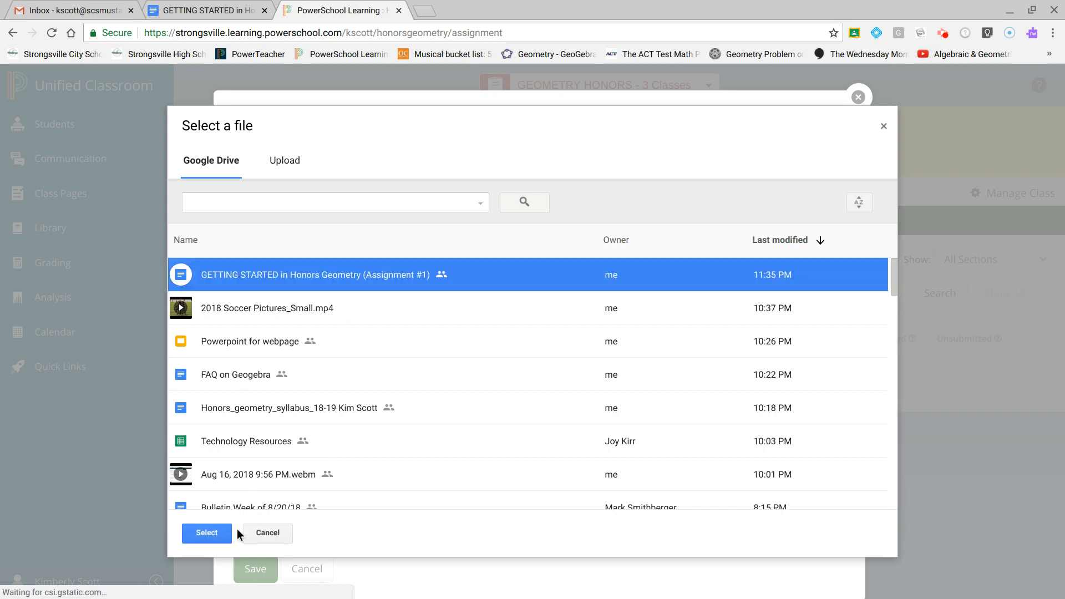
pyautogui.click(208, 532)
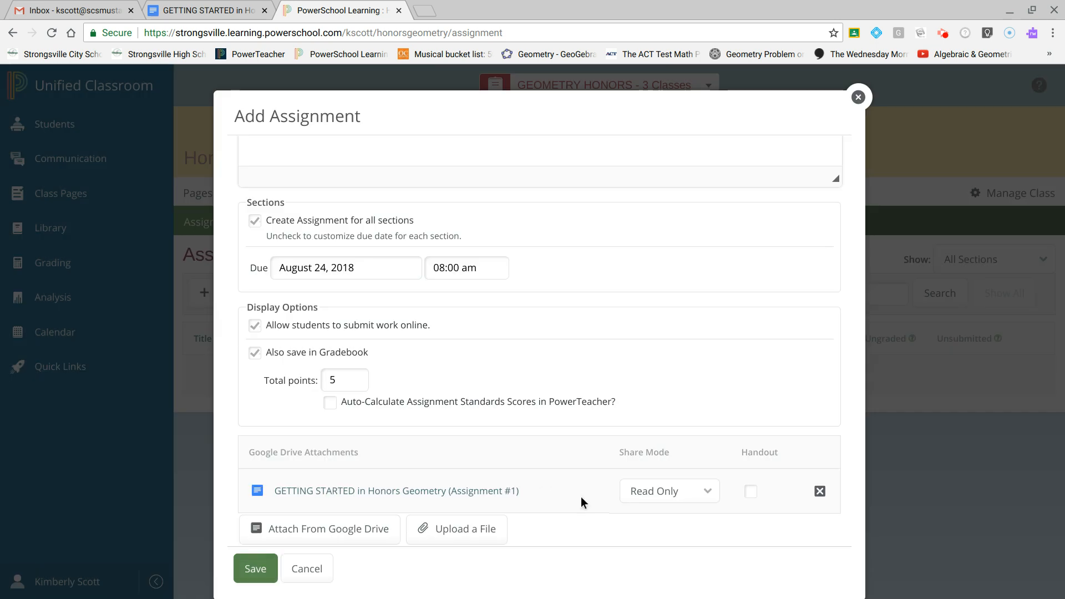
# Mark the attached document as a handout, keeping the Read Only share mode, and save the assignment.
pyautogui.click(710, 498)
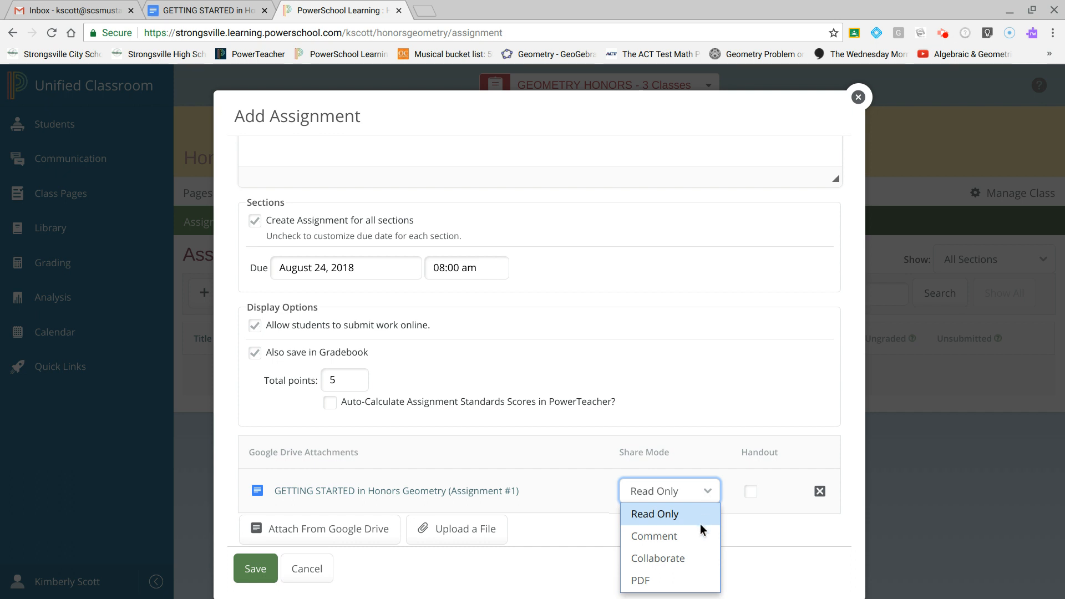
pyautogui.click(750, 492)
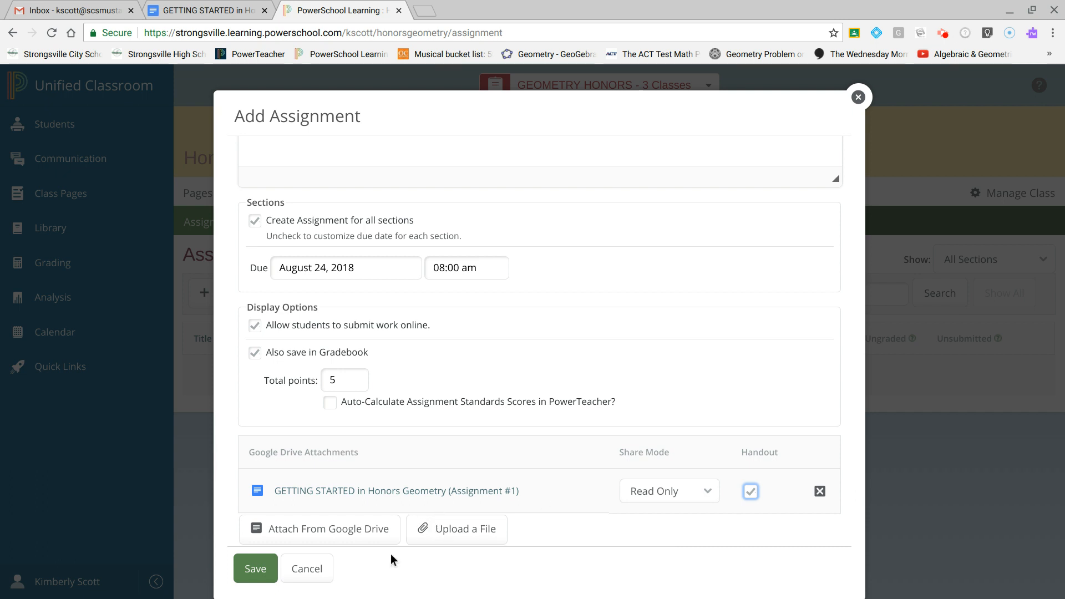
pyautogui.click(256, 569)
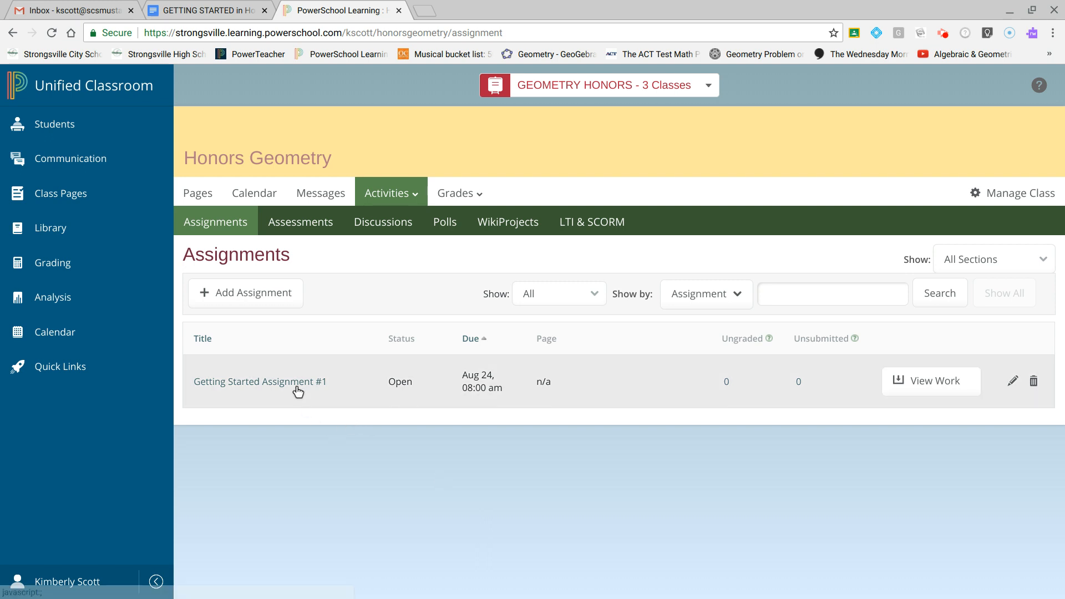
# Switch to the GETTING STARTED document tab and zoom the browser view to 150%.
pyautogui.click(197, 10)
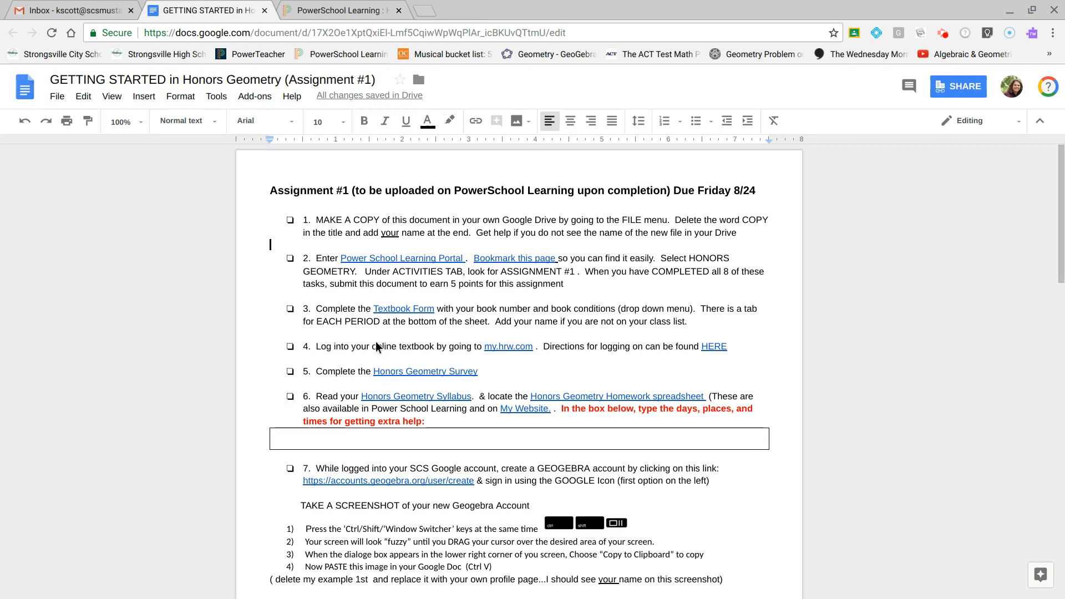
pyautogui.scroll(-15, 376, 347)
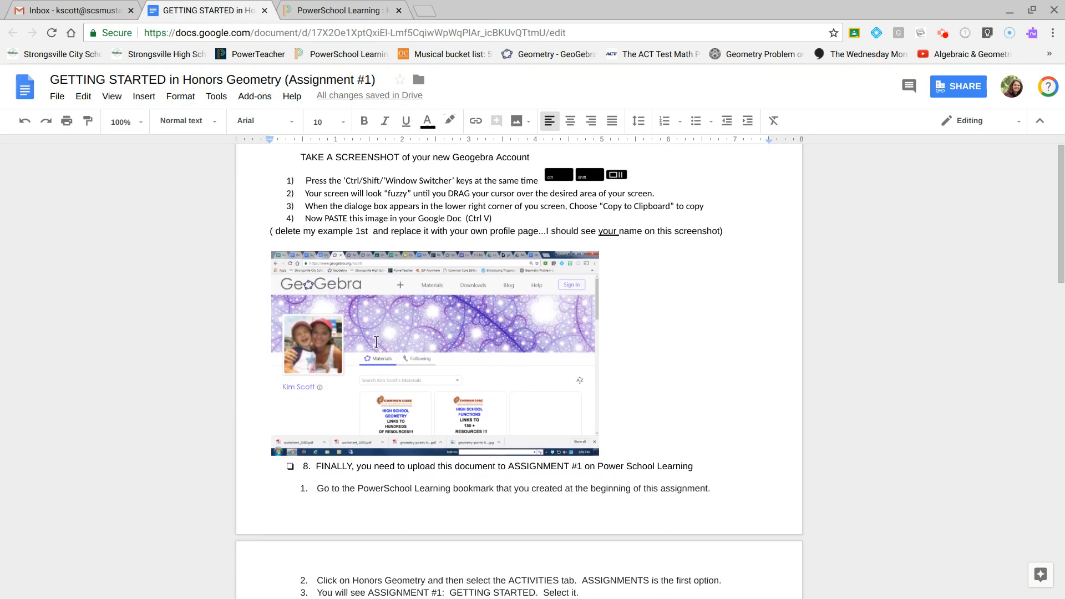
pyautogui.scroll(3, 376, 342)
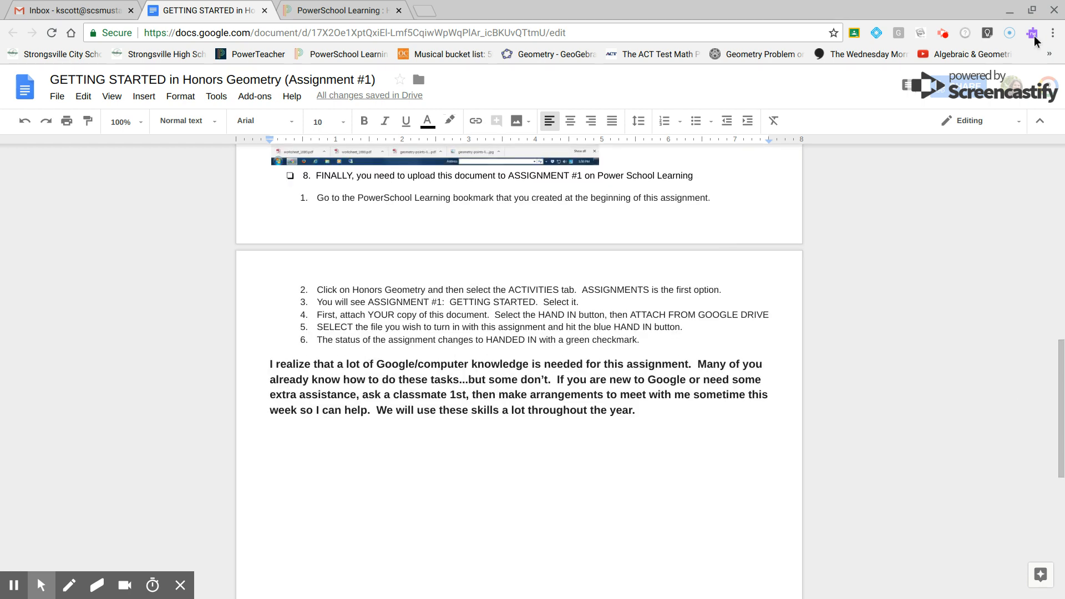
pyautogui.click(1052, 33)
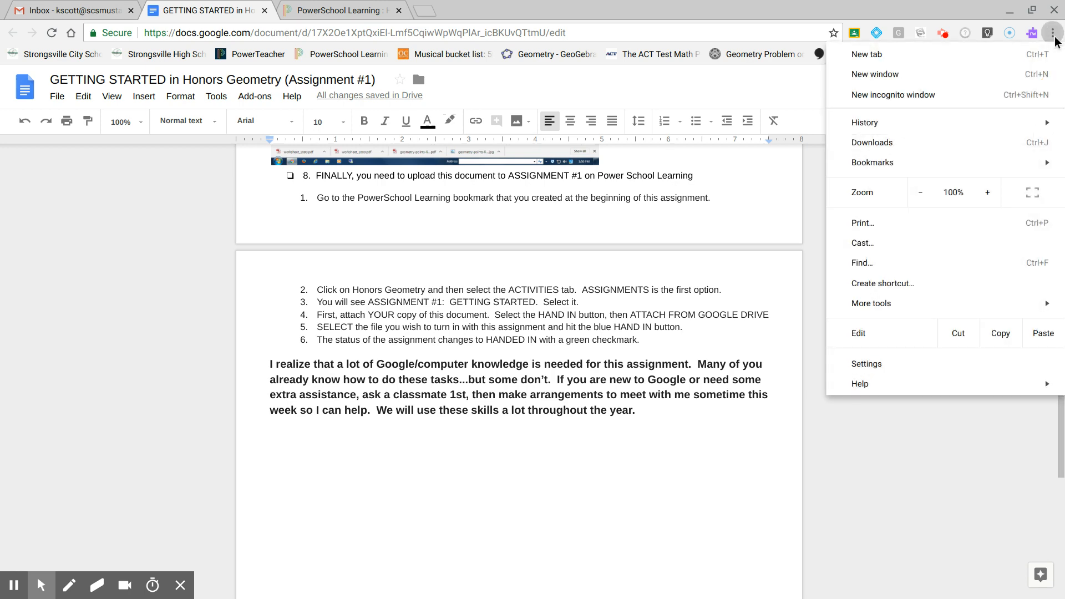
pyautogui.click(988, 192)
pyautogui.click(987, 192)
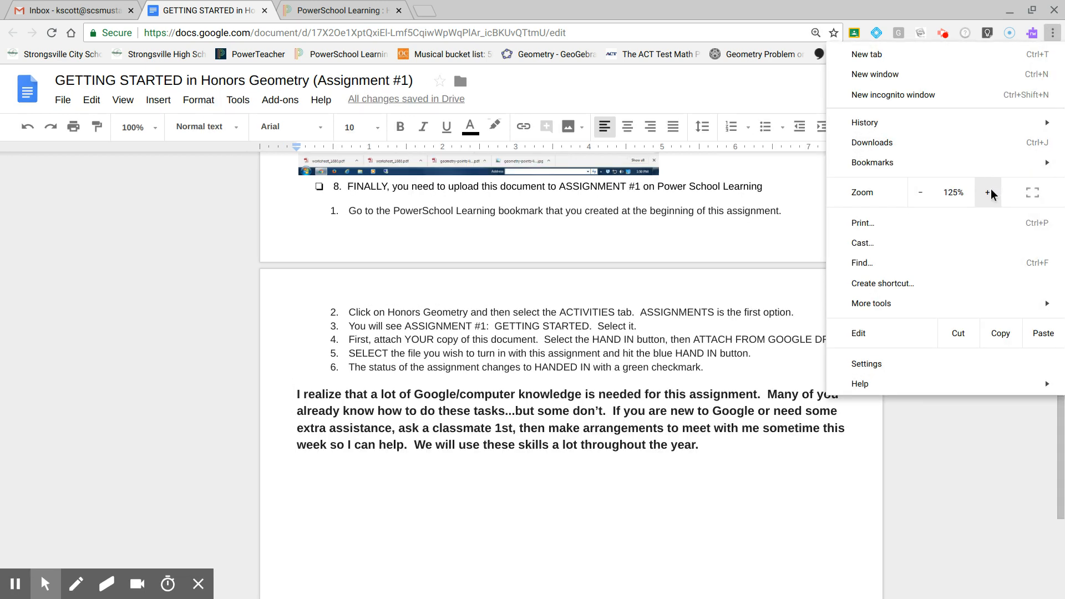
pyautogui.click(987, 192)
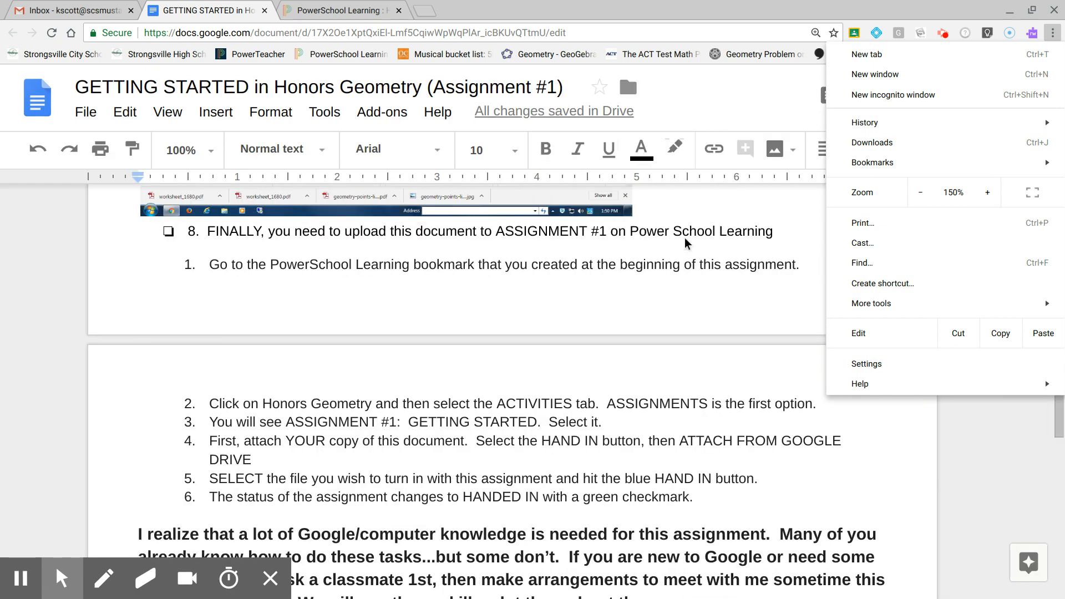
# Insert an empty line below the GeoGebra screenshot in the document.
pyautogui.click(659, 212)
pyautogui.scroll(3, 660, 211)
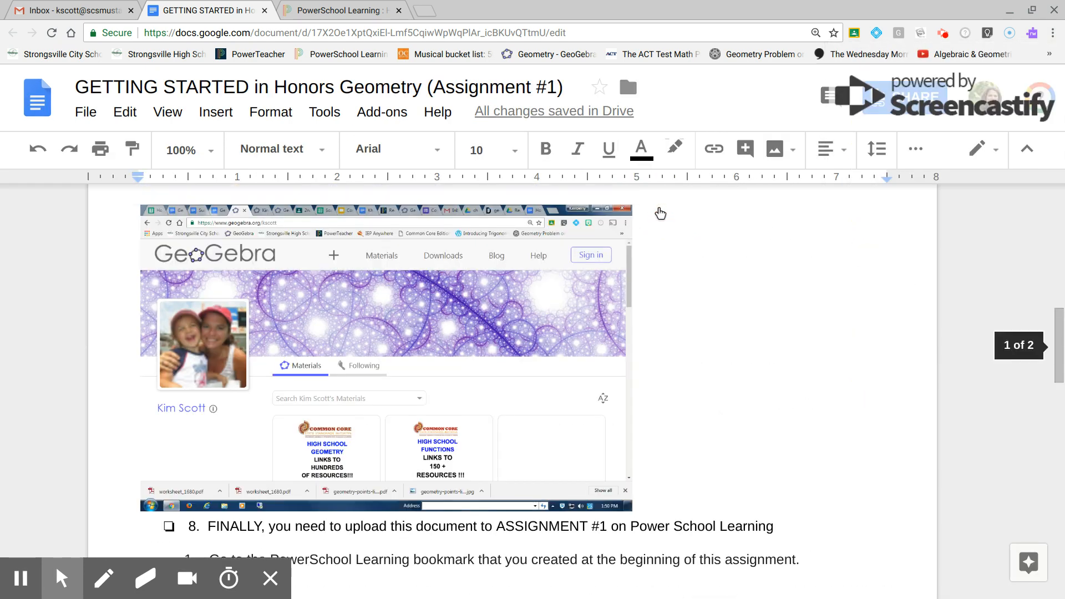
pyautogui.press('Return')
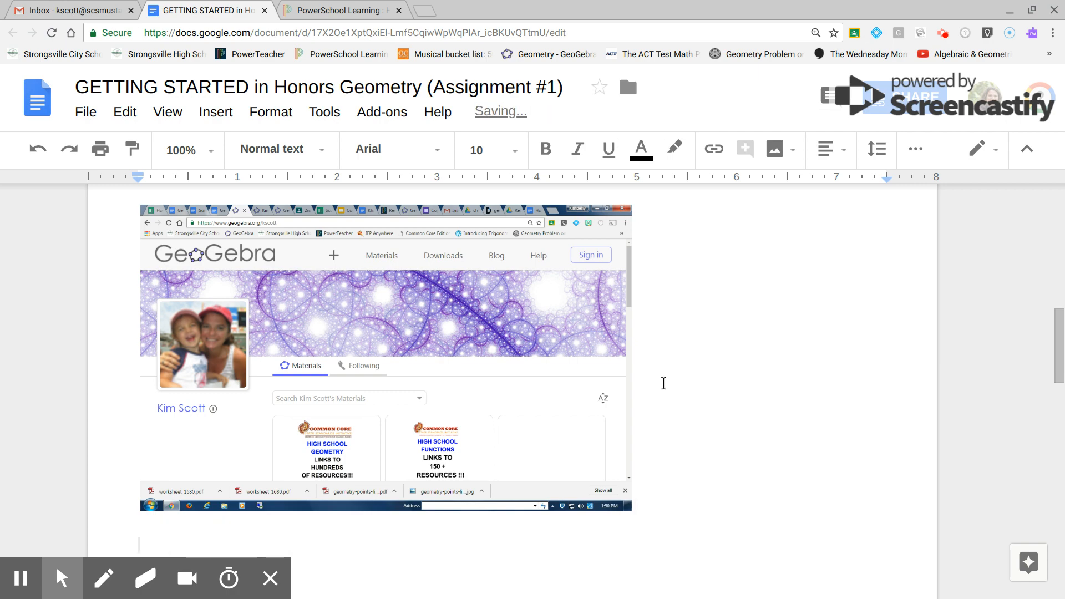
pyautogui.scroll(-8, 663, 383)
pyautogui.scroll(-1, 663, 383)
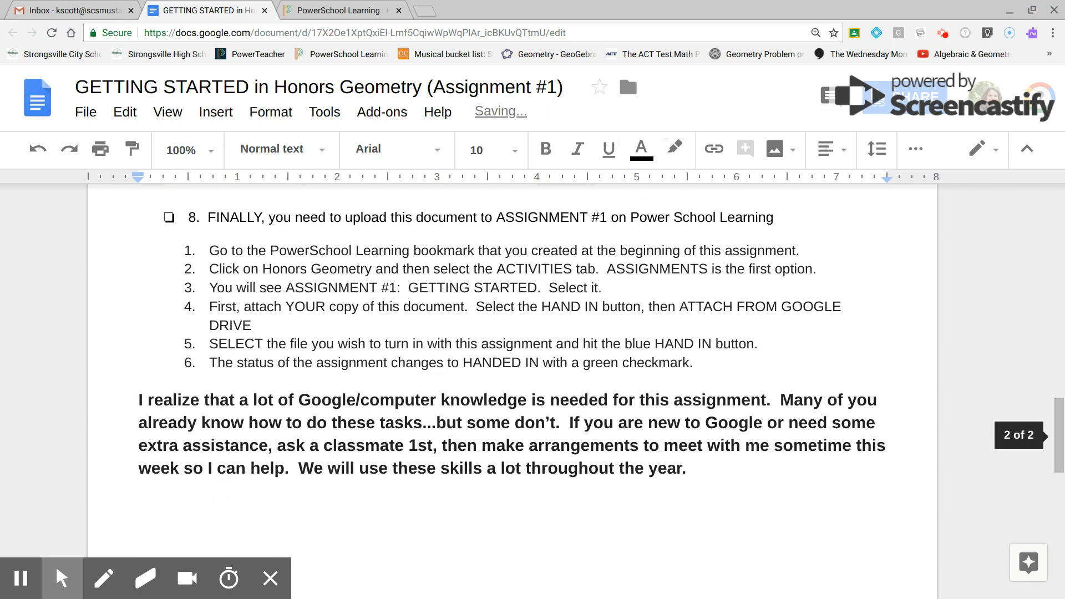